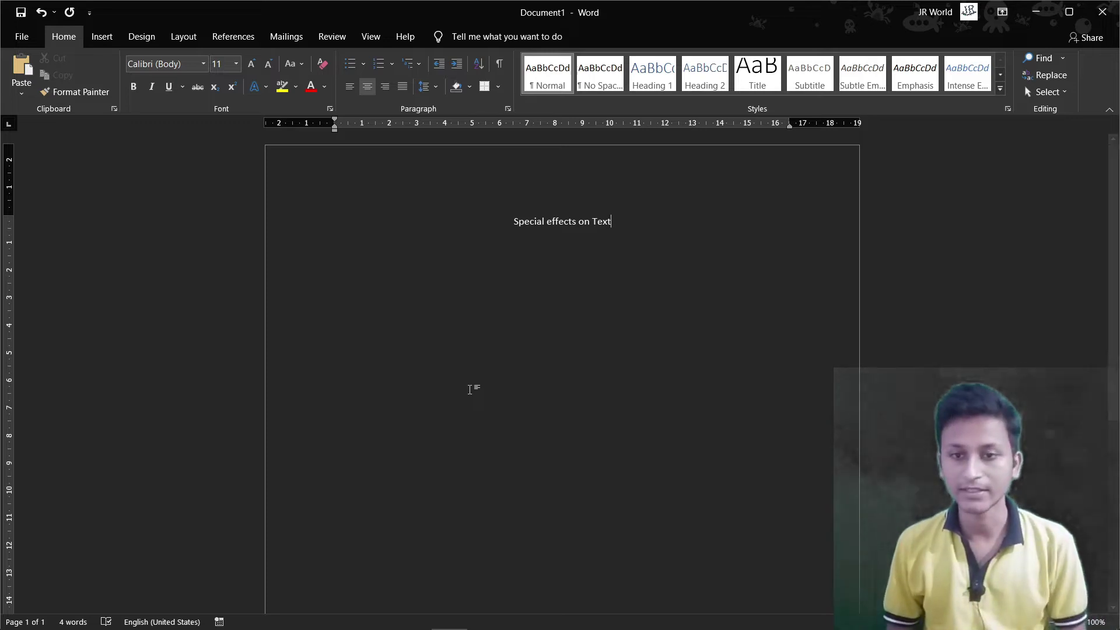
Drag across the 'Special effects on Text' title line to select it.
{"action": "left_click_drag", "start_coordinate": [513, 226], "coordinate": [736, 230]}
{"action": "left_click", "coordinate": [728, 232]}
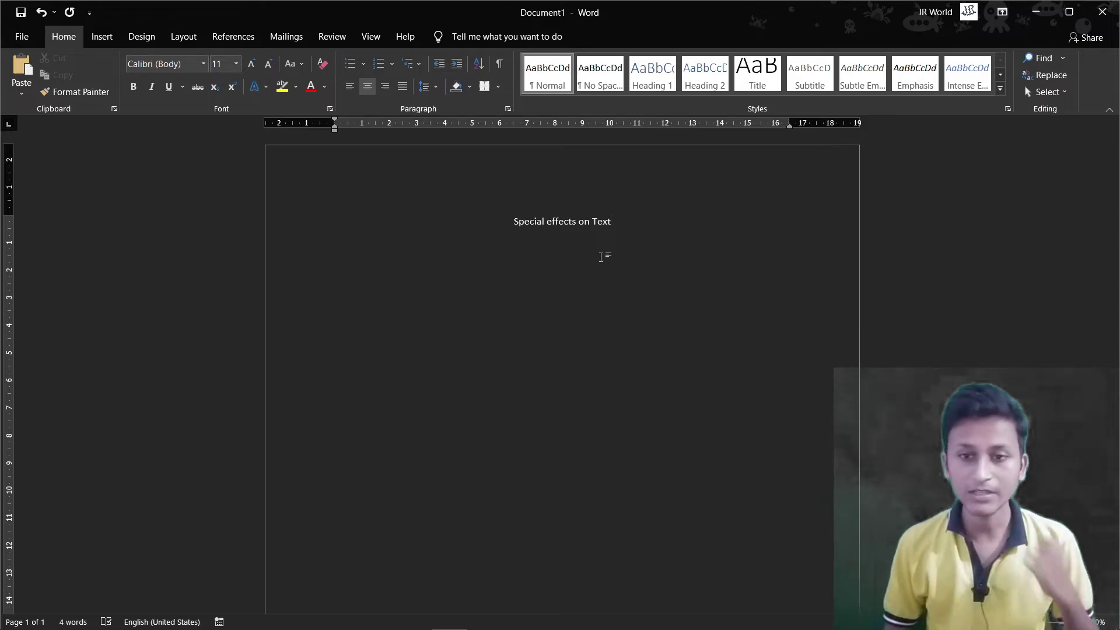
{"action": "left_click_drag", "start_coordinate": [612, 224], "coordinate": [500, 228]}
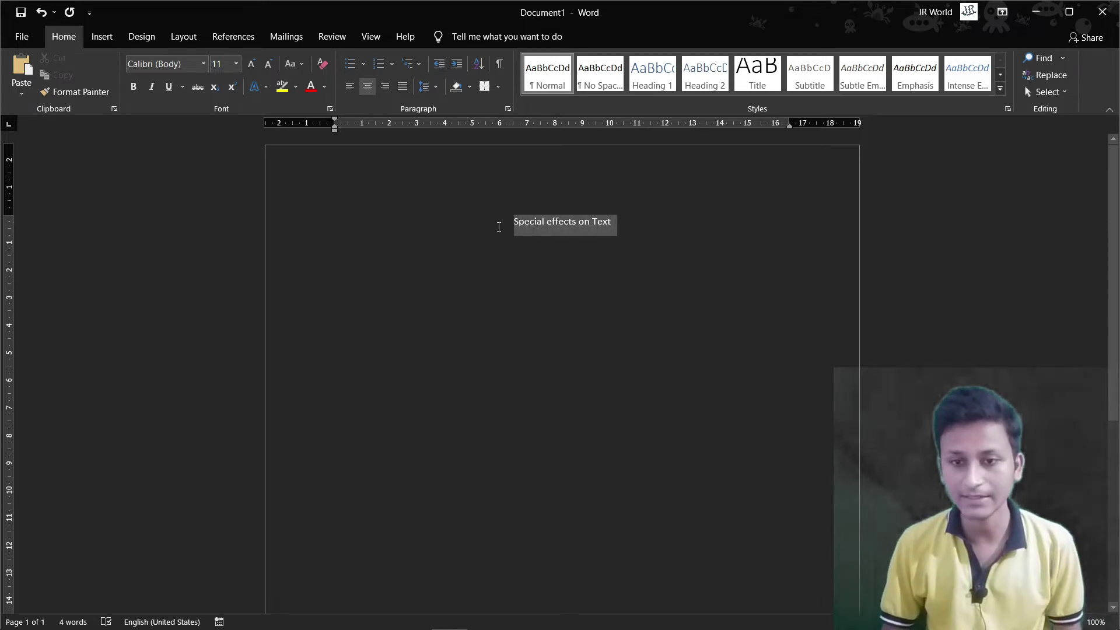
{"action": "left_click", "coordinate": [264, 87]}
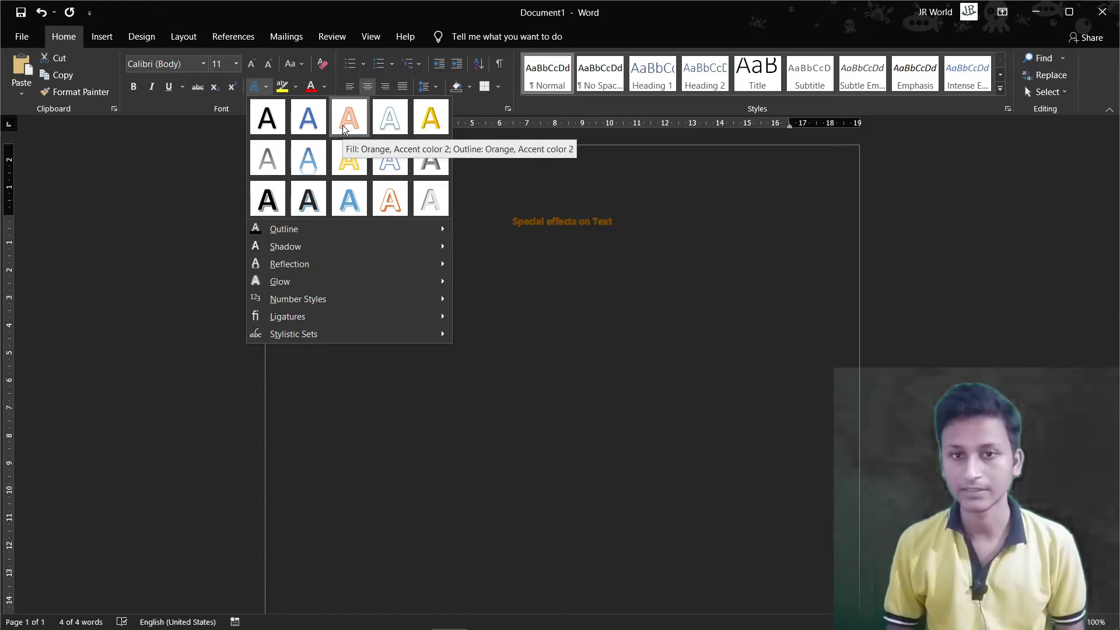
Dismiss the effects gallery and enlarge the title to 36 pt, then to 48 pt.
{"action": "left_click", "coordinate": [165, 106]}
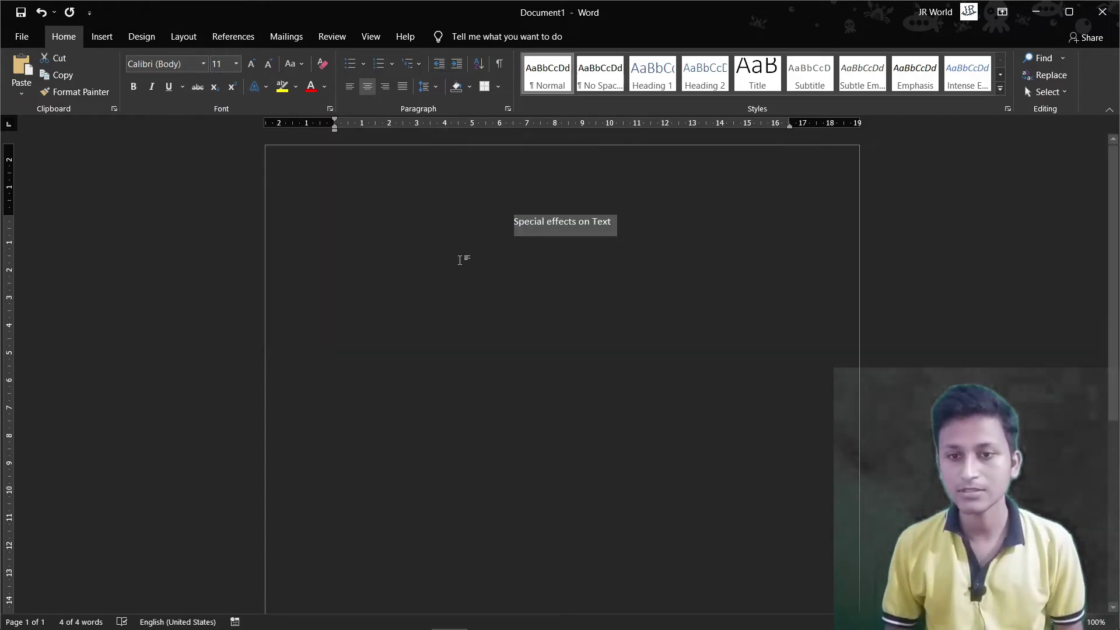
{"action": "left_click", "coordinate": [240, 69]}
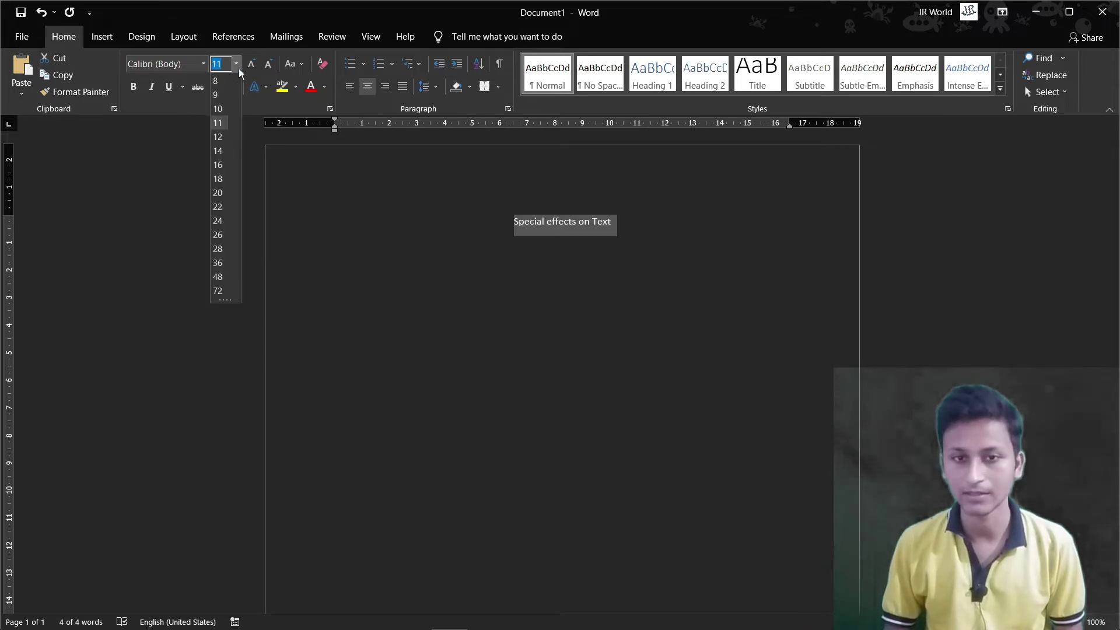
{"action": "left_click", "coordinate": [220, 263]}
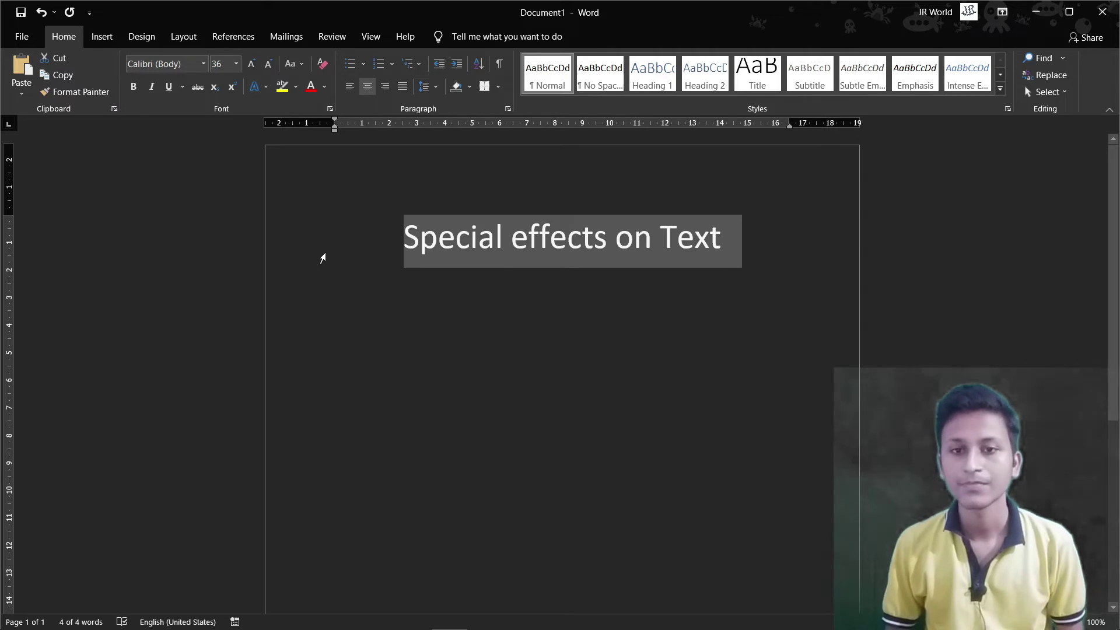
{"action": "left_click", "coordinate": [235, 67]}
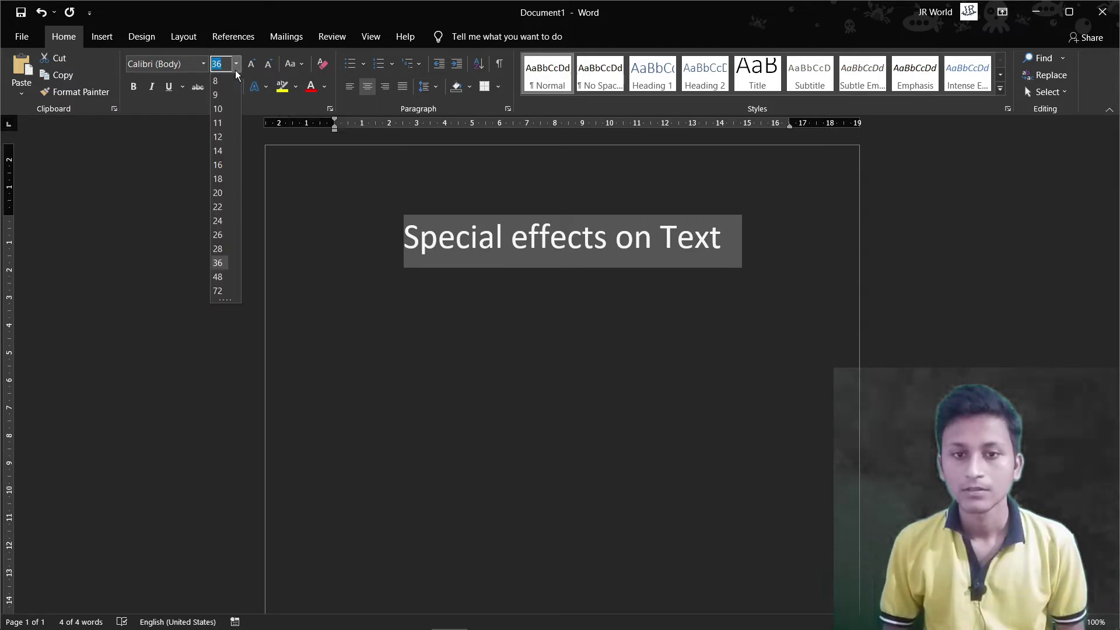
{"action": "left_click", "coordinate": [220, 277]}
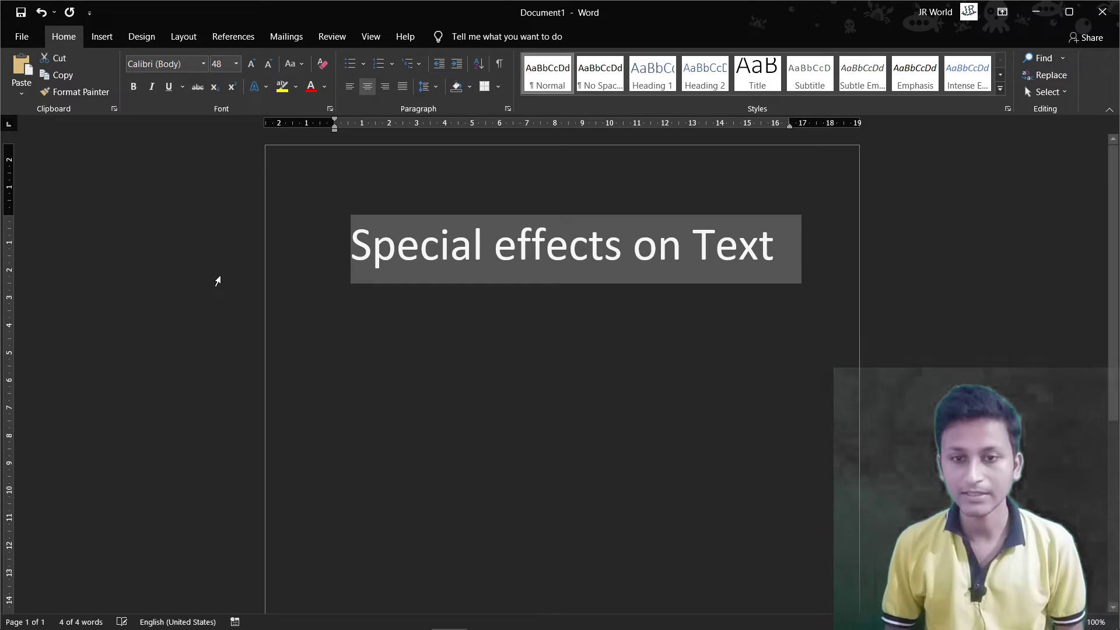
Switch the page from dark to light mode, then reselect the title on the Home tab.
{"action": "left_click", "coordinate": [377, 39]}
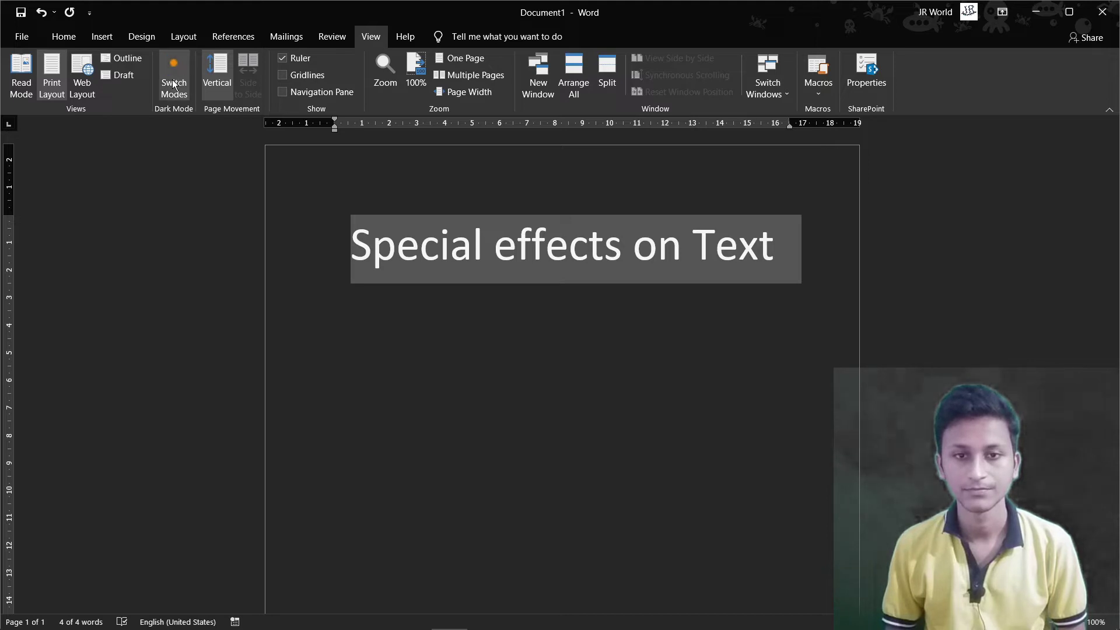
{"action": "left_click", "coordinate": [173, 79]}
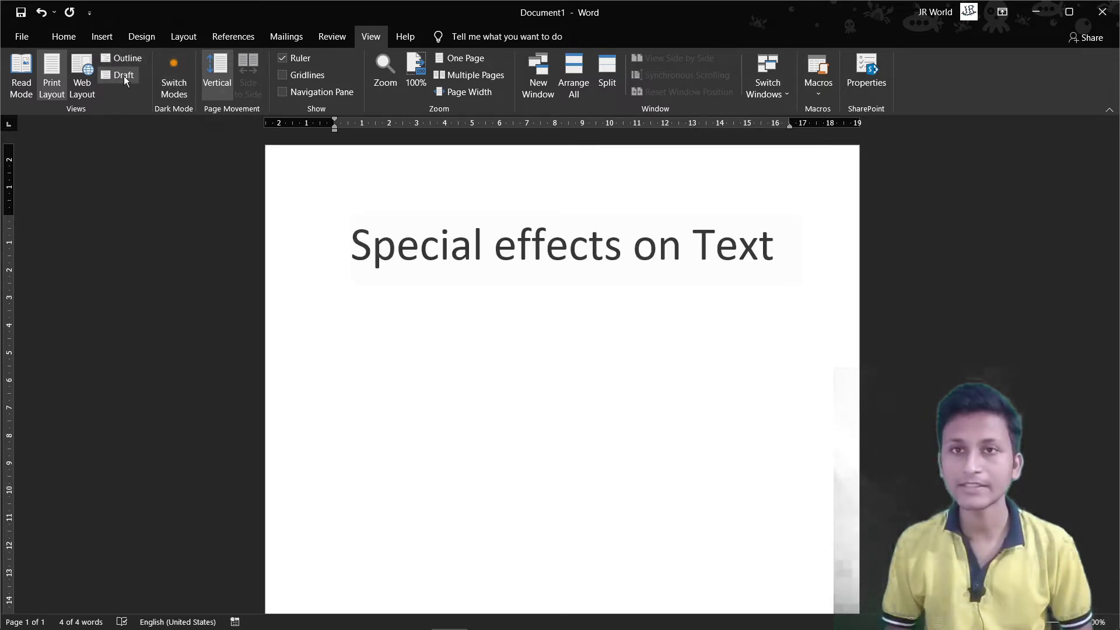
{"action": "left_click", "coordinate": [68, 39]}
{"action": "left_click", "coordinate": [350, 248]}
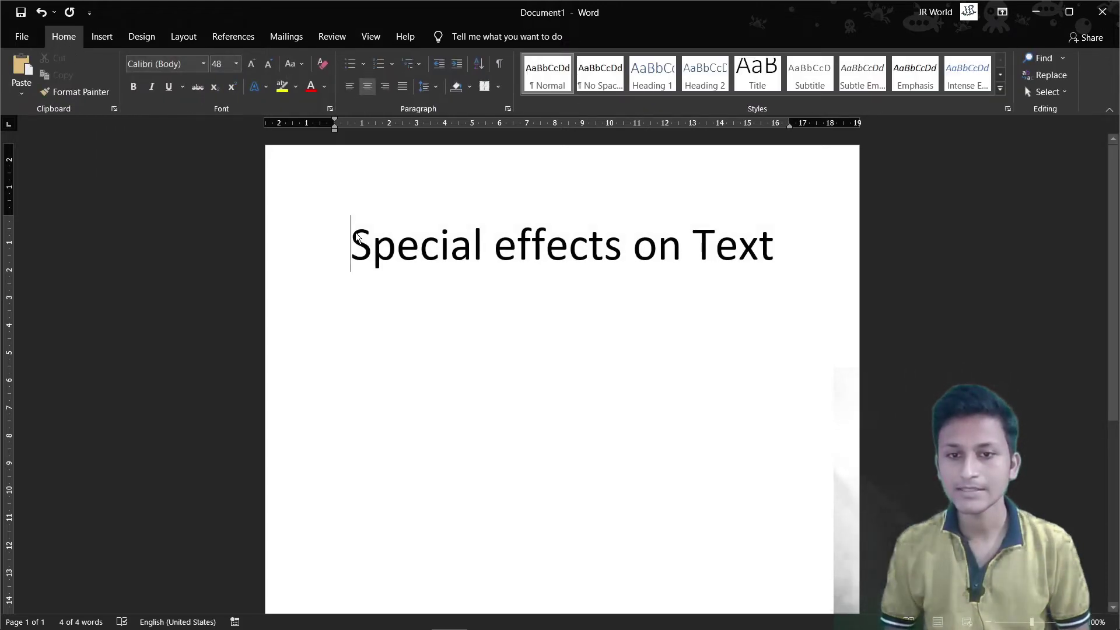
{"action": "left_click", "coordinate": [317, 256]}
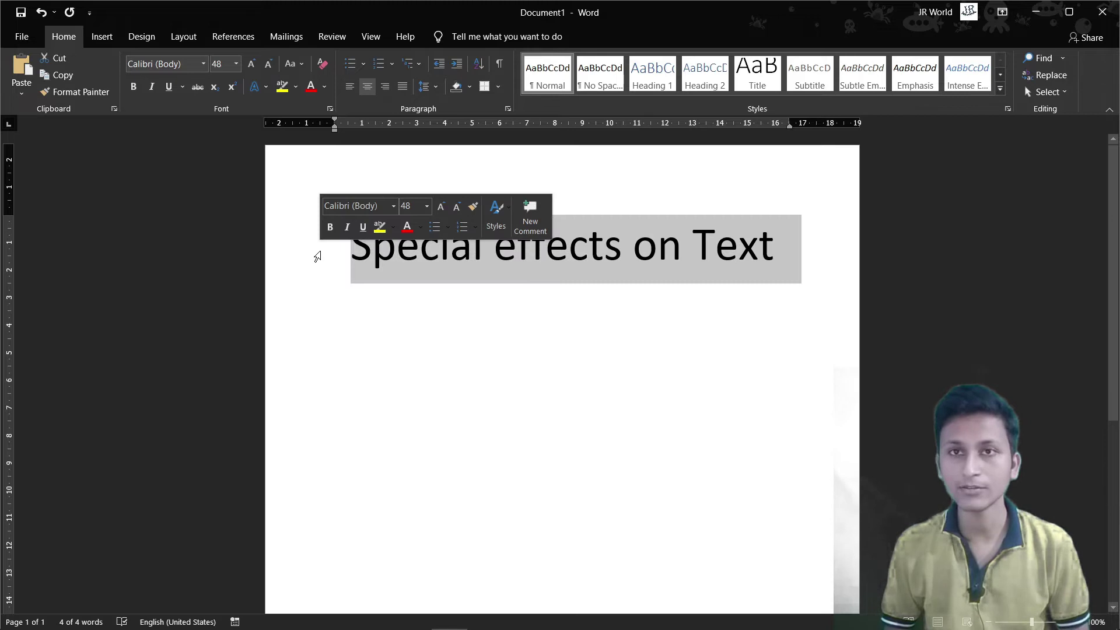
Give the title a red outline from the Text Effects and Typography gallery.
{"action": "left_click", "coordinate": [265, 87]}
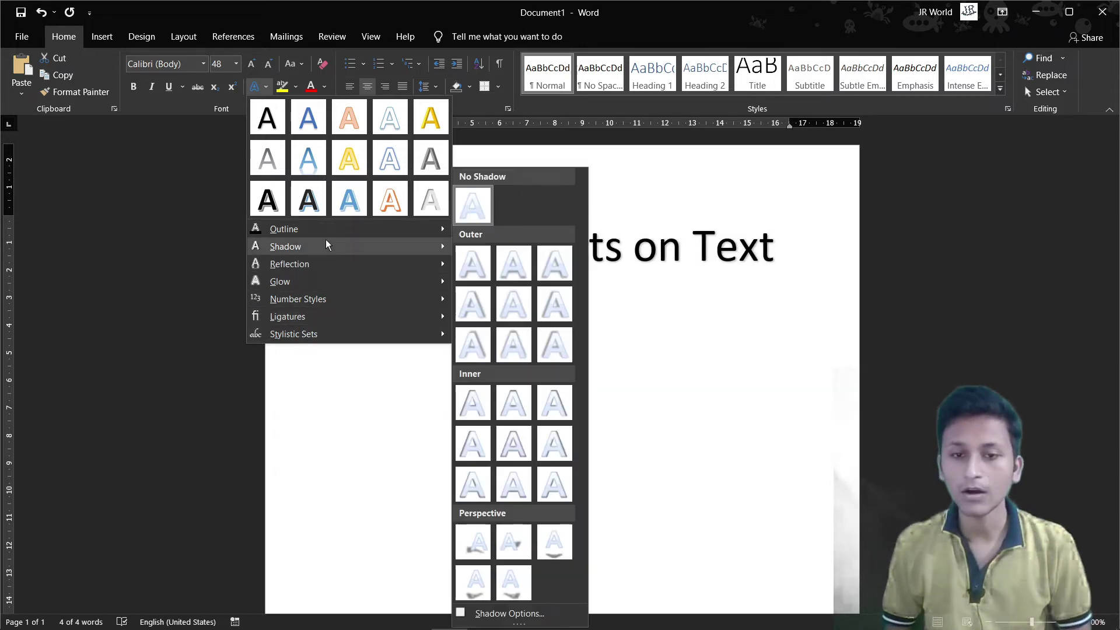
{"action": "mouse_move", "coordinate": [283, 229]}
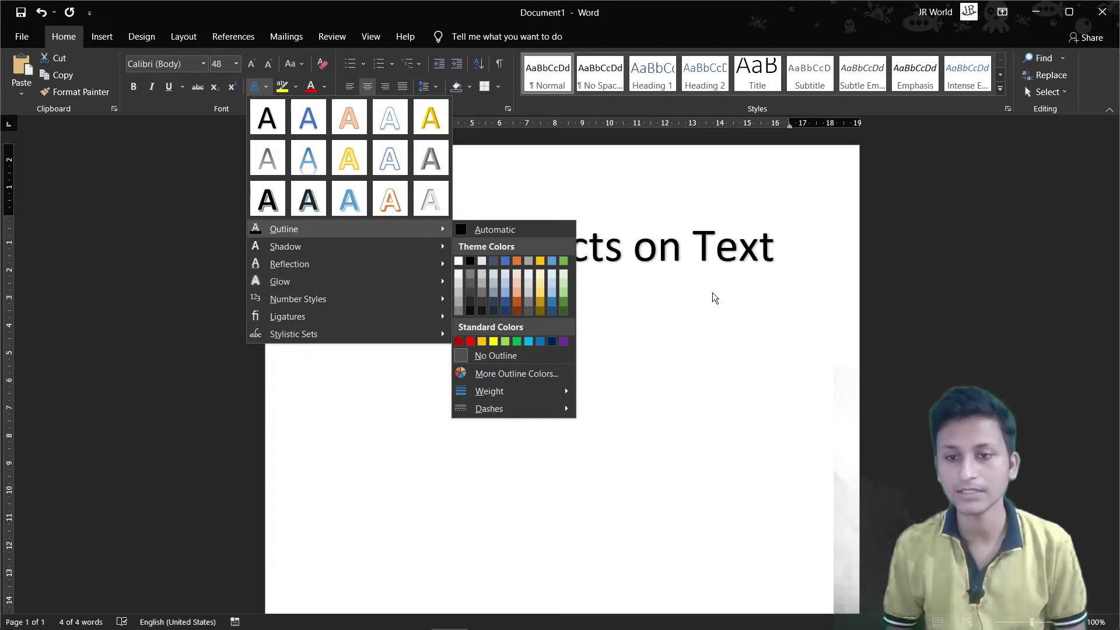
{"action": "left_click", "coordinate": [470, 342]}
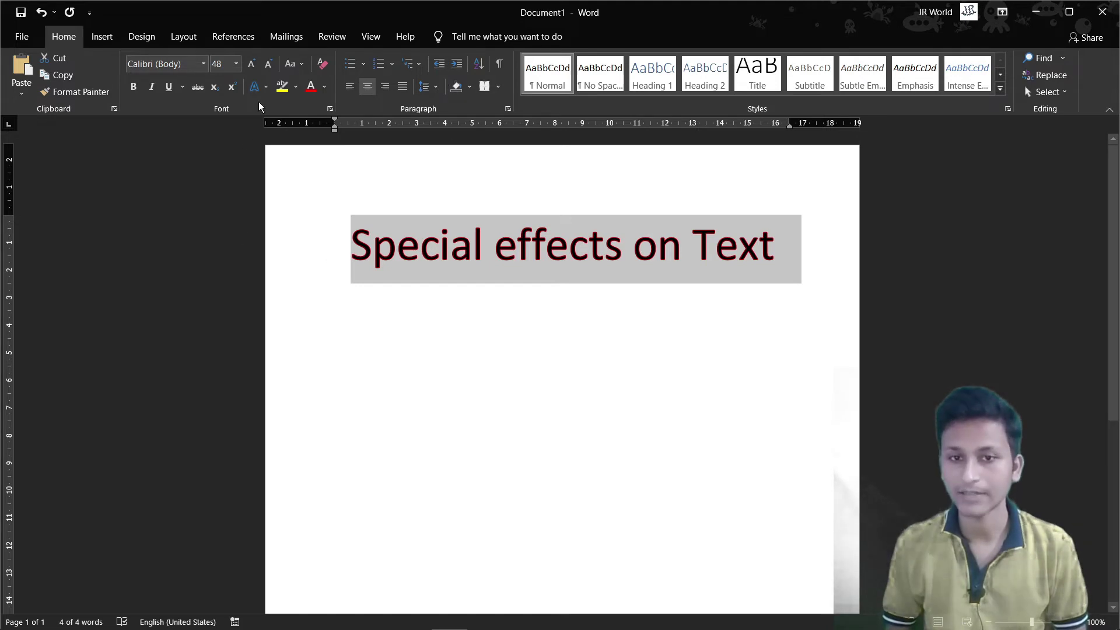
Apply a Perspective: Upper Left shadow to the title, then deselect and reselect it.
{"action": "left_click", "coordinate": [257, 87]}
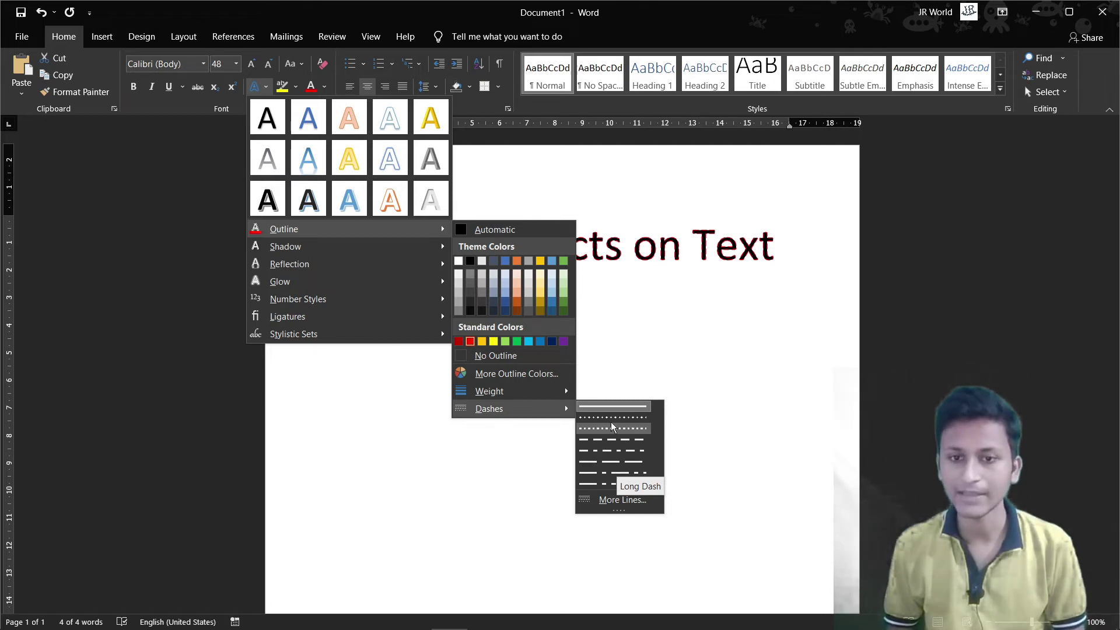
{"action": "mouse_move", "coordinate": [285, 246]}
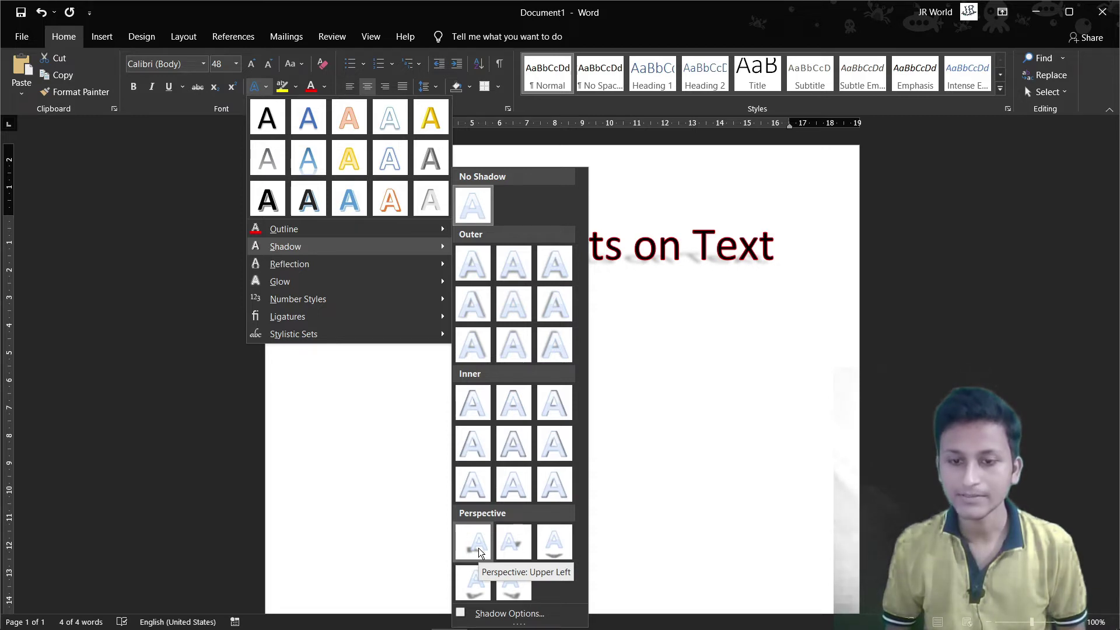
{"action": "left_click", "coordinate": [479, 551]}
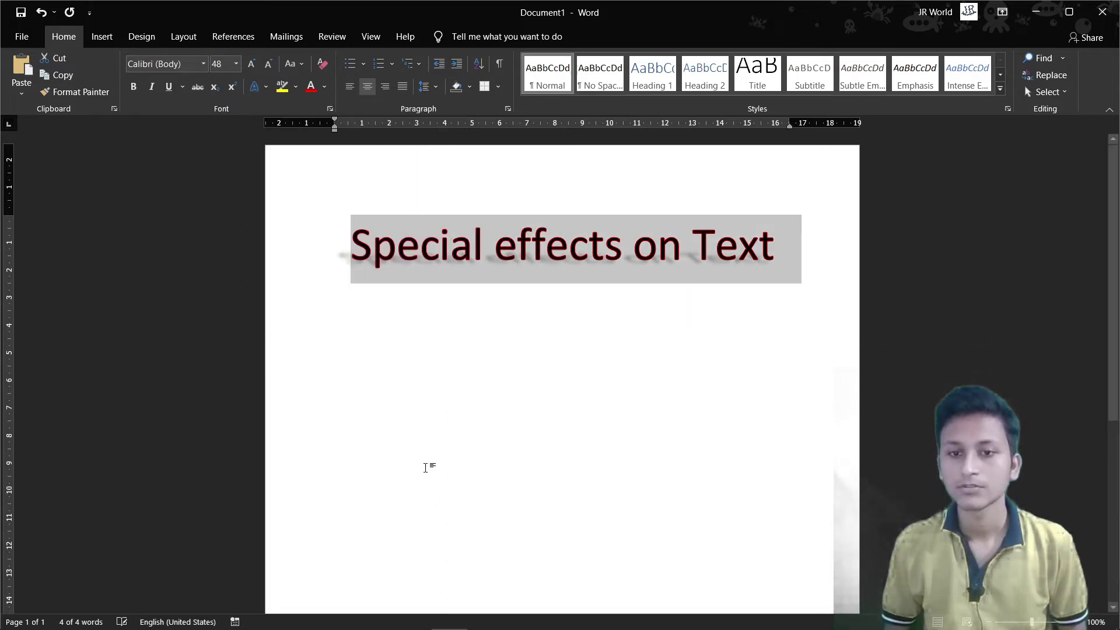
{"action": "left_click", "coordinate": [438, 391]}
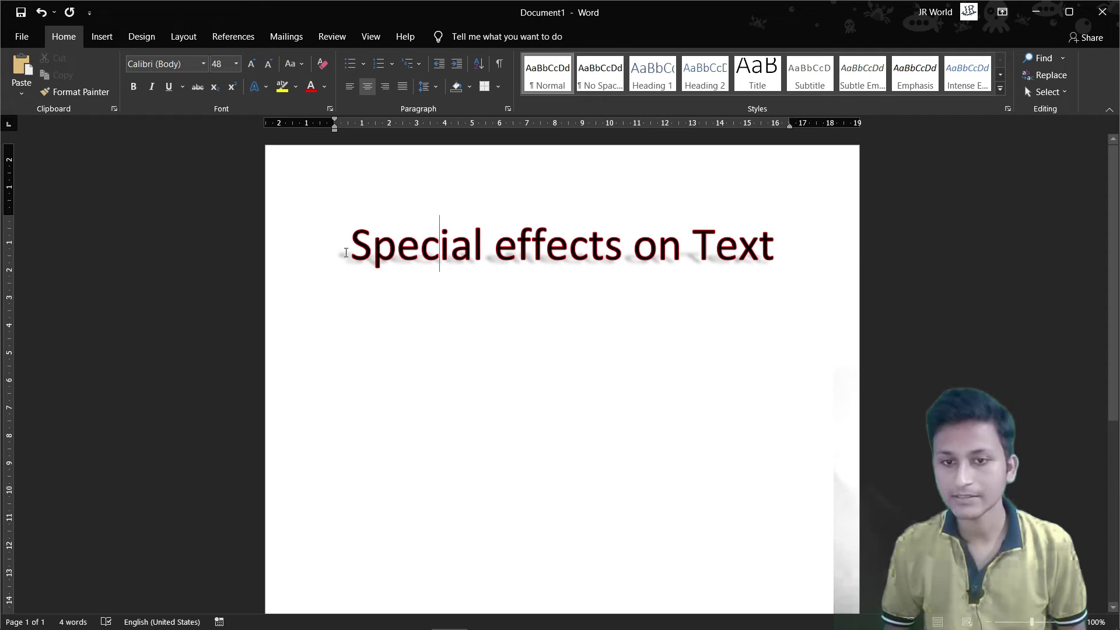
{"action": "left_click_drag", "start_coordinate": [780, 252], "coordinate": [479, 250]}
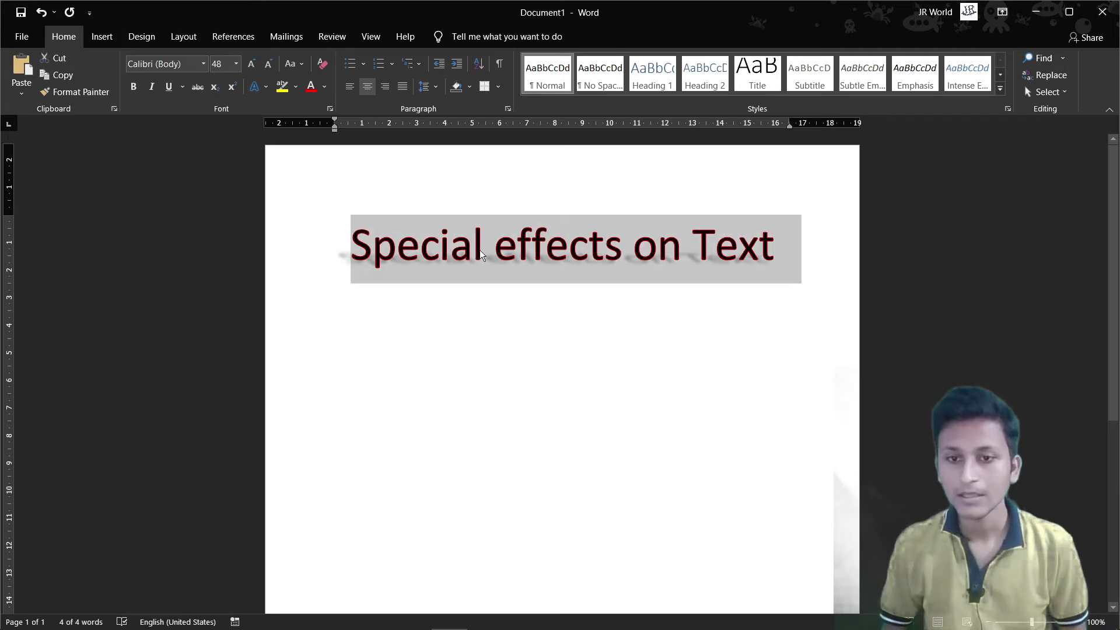
Open the Text Effects and Typography list to show the Shadow variations for the title.
{"action": "left_click", "coordinate": [262, 86]}
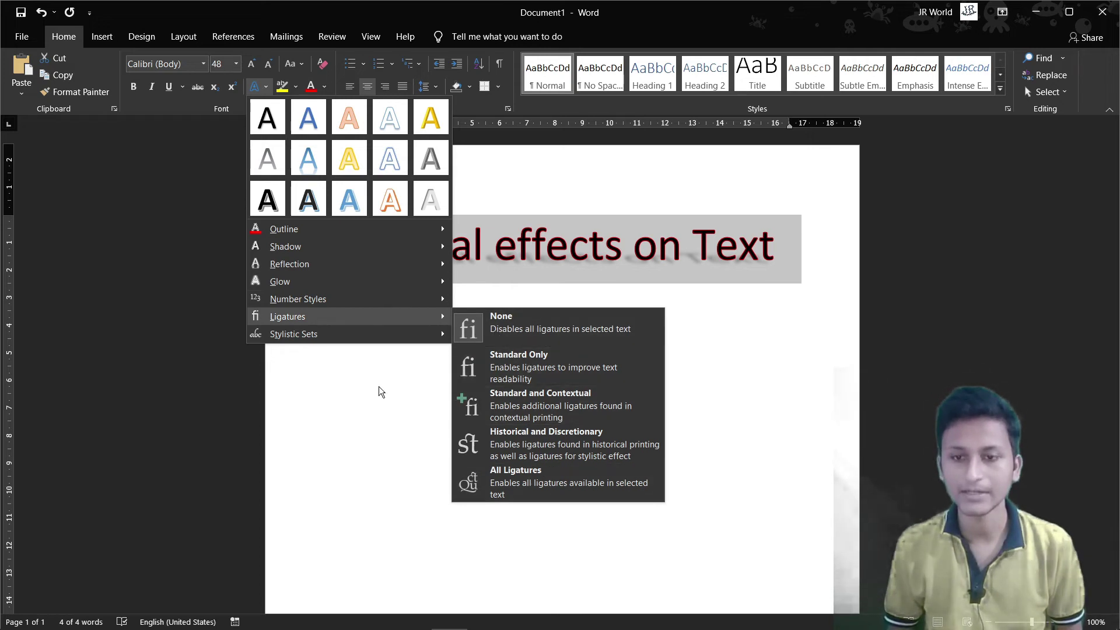
{"action": "mouse_move", "coordinate": [342, 246]}
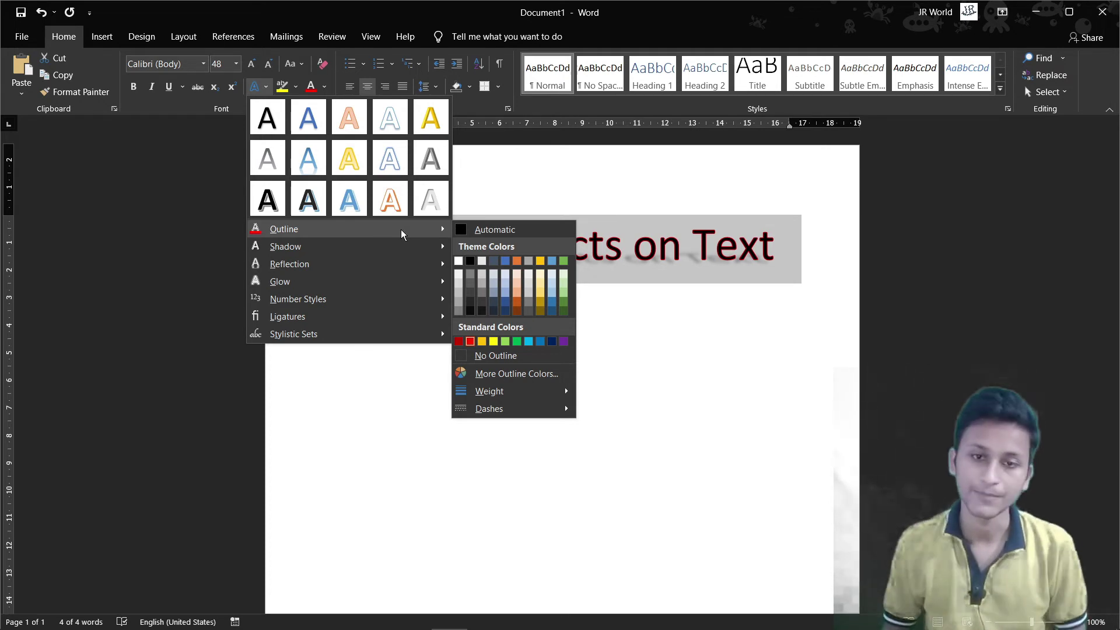
{"action": "mouse_move", "coordinate": [285, 246]}
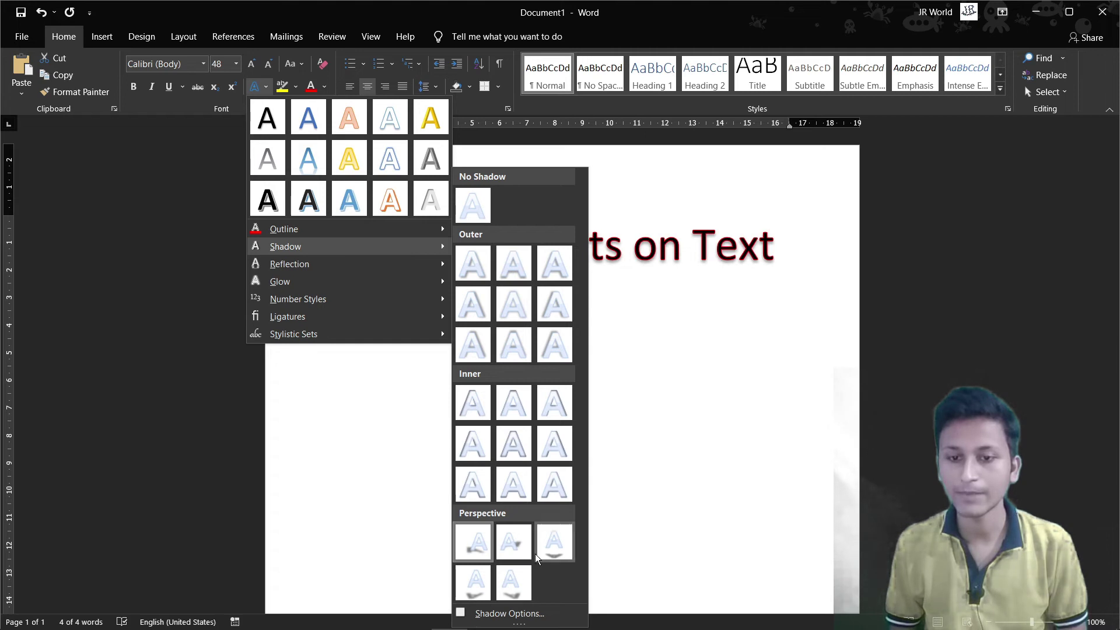
Choose Shadow Options to bring up the Format Text Effects pane with shadow settings.
{"action": "left_click", "coordinate": [509, 613]}
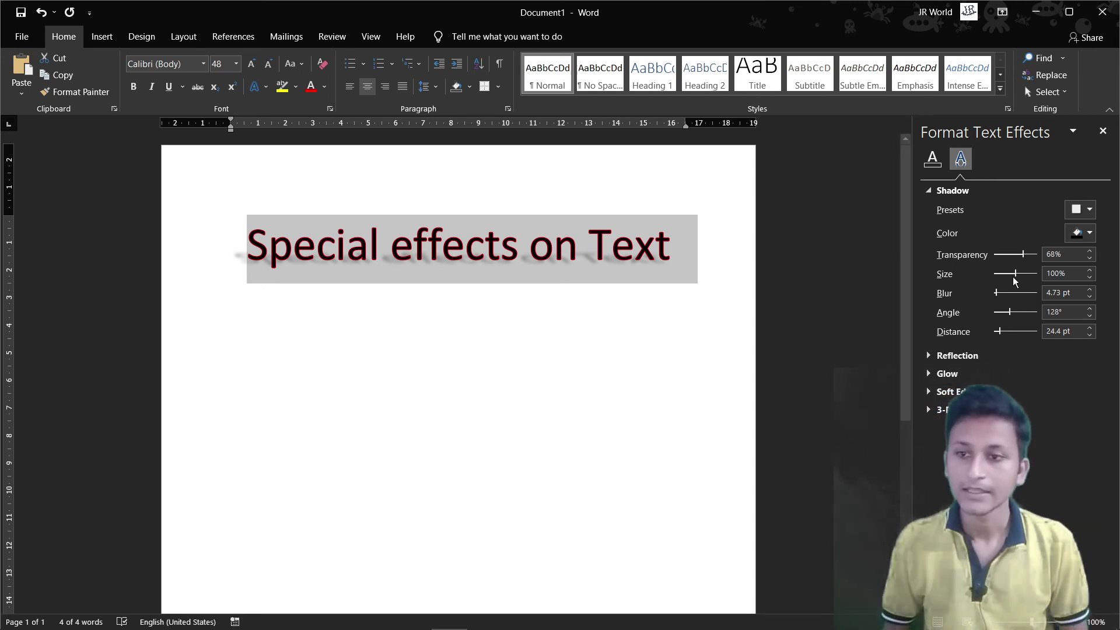
Make the shadow yellow with 0% transparency, 106% size, 7 pt blur, 110° angle, 79 pt distance.
{"action": "left_click", "coordinate": [1089, 229]}
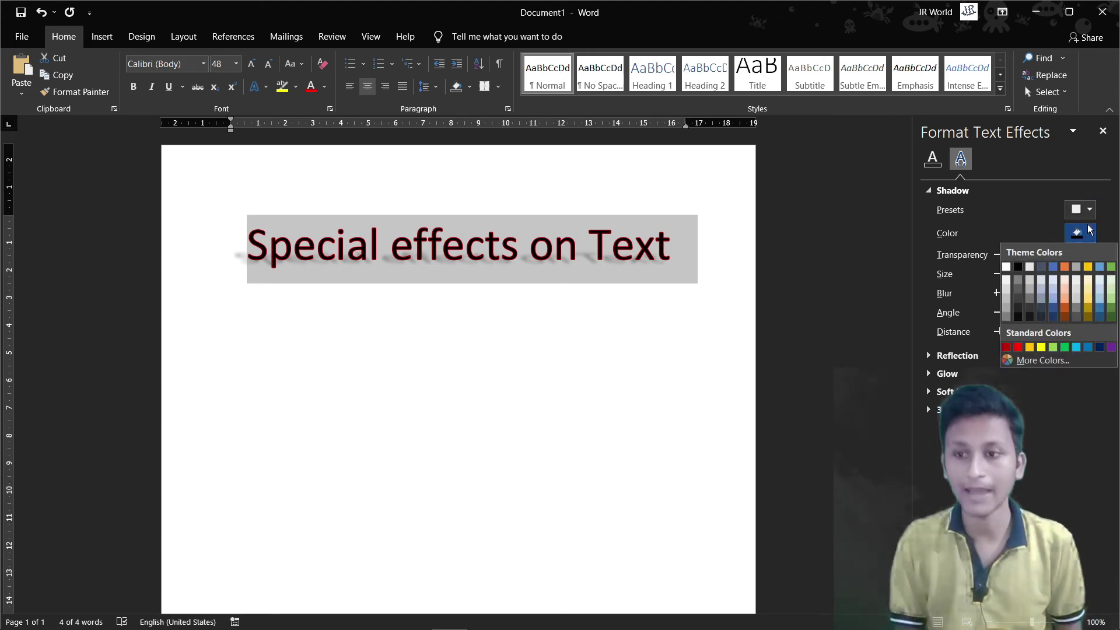
{"action": "left_click", "coordinate": [1041, 347]}
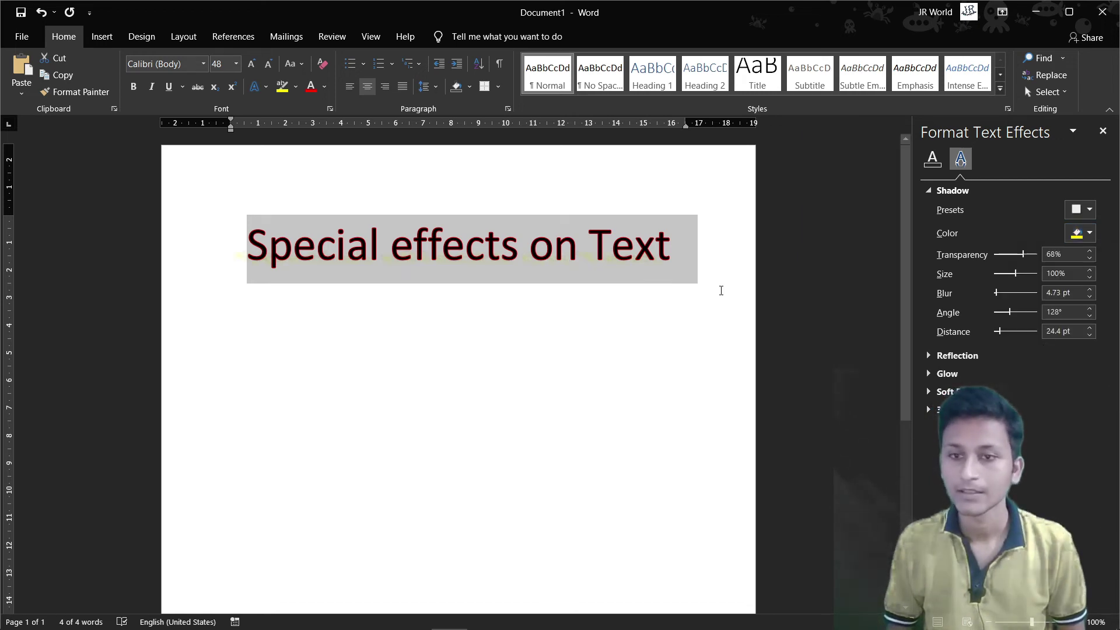
{"action": "mouse_move", "coordinate": [1015, 263]}
{"action": "left_mouse_down"}
{"action": "mouse_move", "coordinate": [960, 267]}
{"action": "mouse_move", "coordinate": [1063, 254]}
{"action": "mouse_move", "coordinate": [988, 259]}
{"action": "left_mouse_up"}
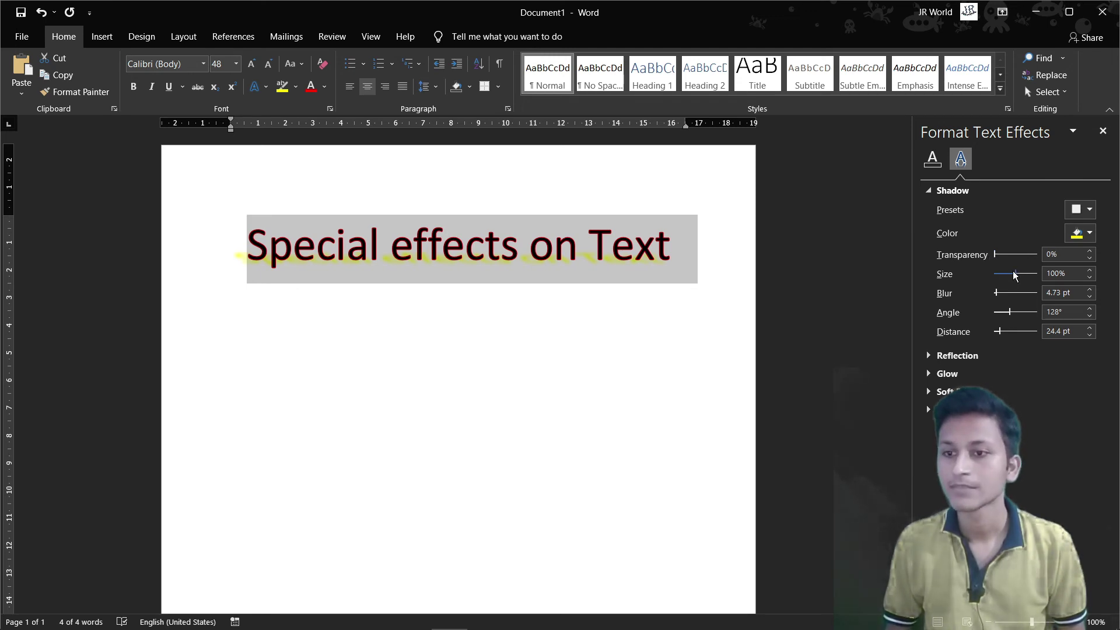
{"action": "mouse_move", "coordinate": [1013, 277]}
{"action": "left_mouse_down"}
{"action": "mouse_move", "coordinate": [1001, 282]}
{"action": "mouse_move", "coordinate": [1016, 274]}
{"action": "left_mouse_up"}
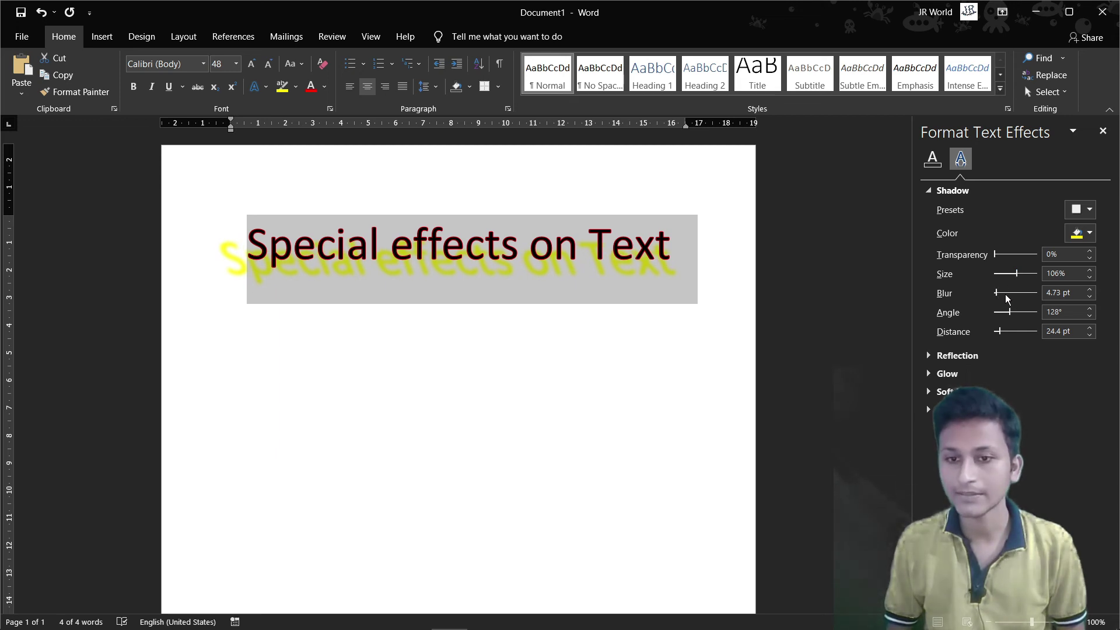
{"action": "left_click", "coordinate": [1011, 293]}
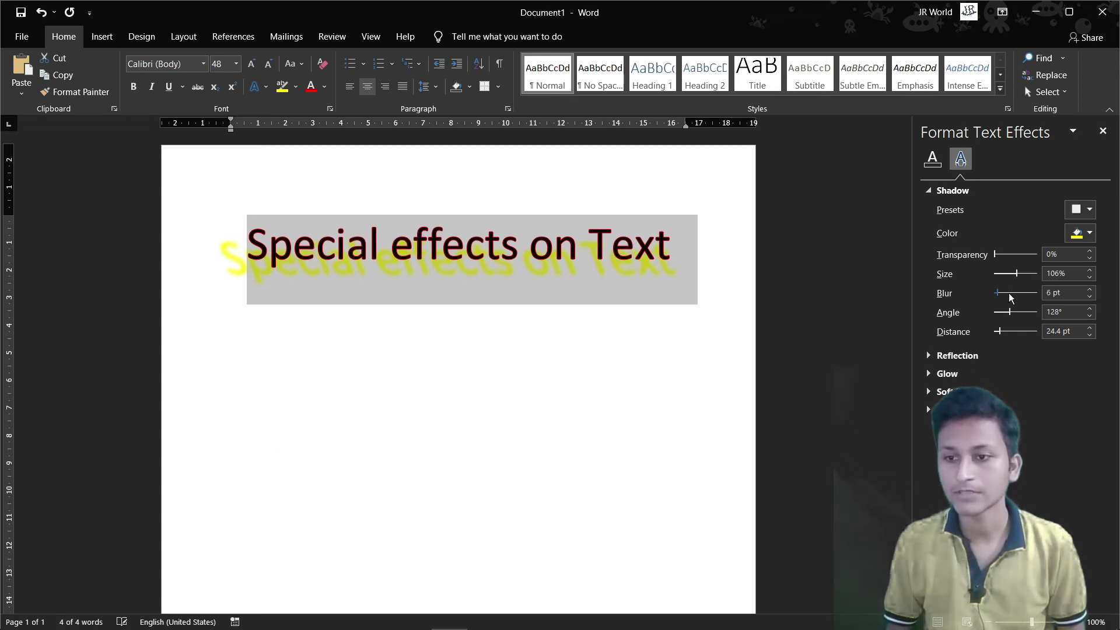
{"action": "mouse_move", "coordinate": [996, 297]}
{"action": "left_mouse_down"}
{"action": "mouse_move", "coordinate": [1015, 290]}
{"action": "mouse_move", "coordinate": [988, 297]}
{"action": "mouse_move", "coordinate": [1007, 300]}
{"action": "mouse_move", "coordinate": [997, 318]}
{"action": "mouse_move", "coordinate": [1020, 315]}
{"action": "mouse_move", "coordinate": [990, 318]}
{"action": "mouse_move", "coordinate": [1022, 326]}
{"action": "mouse_move", "coordinate": [1009, 330]}
{"action": "left_mouse_up"}
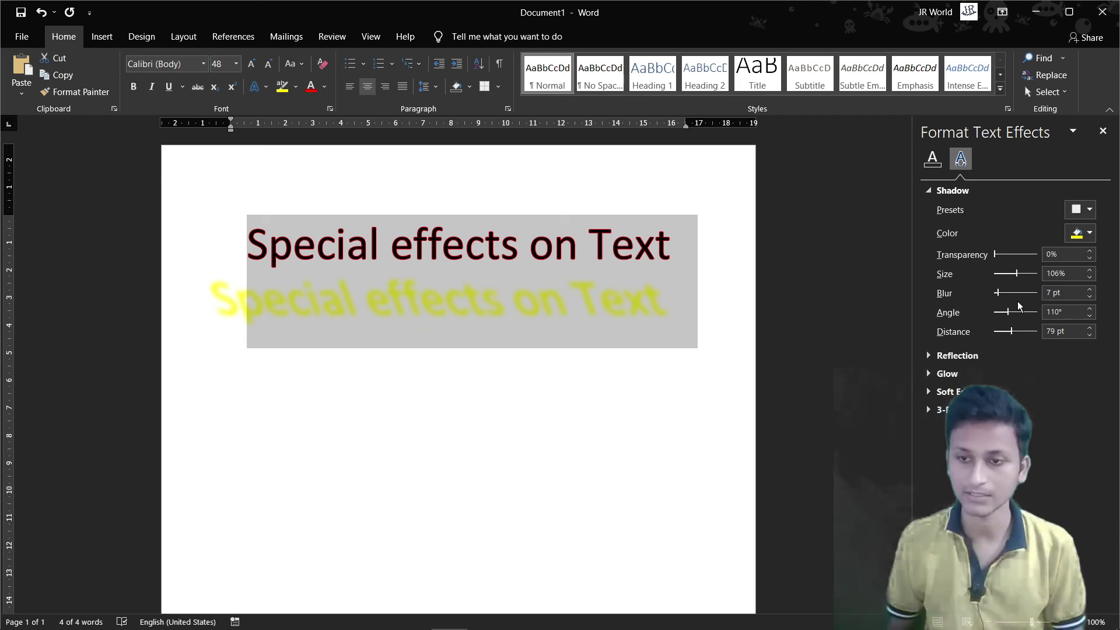
Expand the Reflection and Glow sections and give the title an orange glow.
{"action": "left_click", "coordinate": [937, 355]}
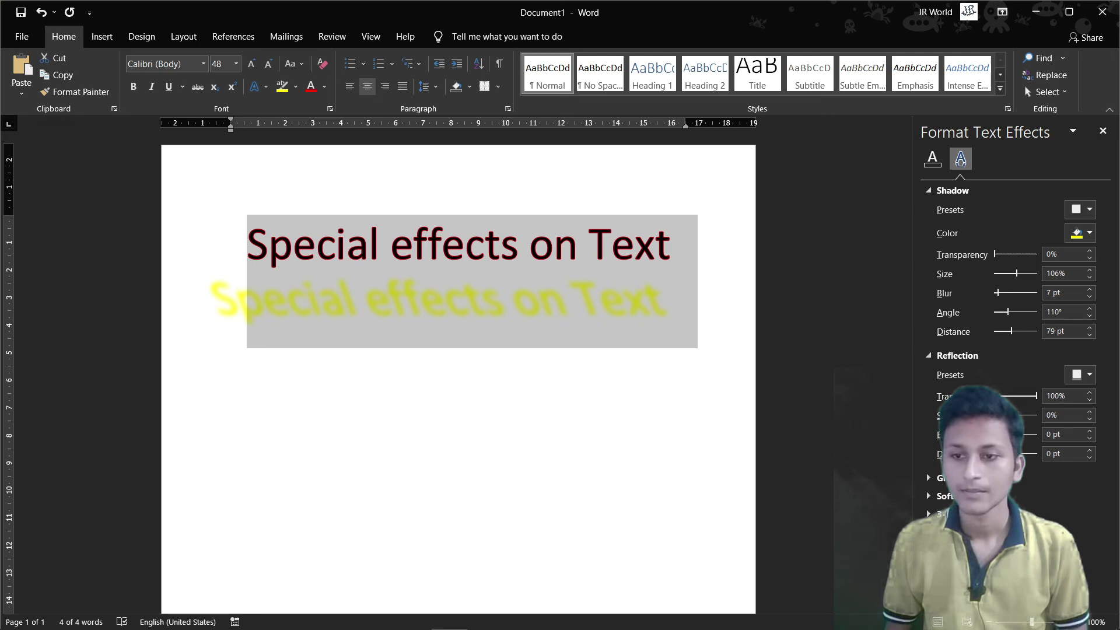
{"action": "left_click", "coordinate": [932, 478]}
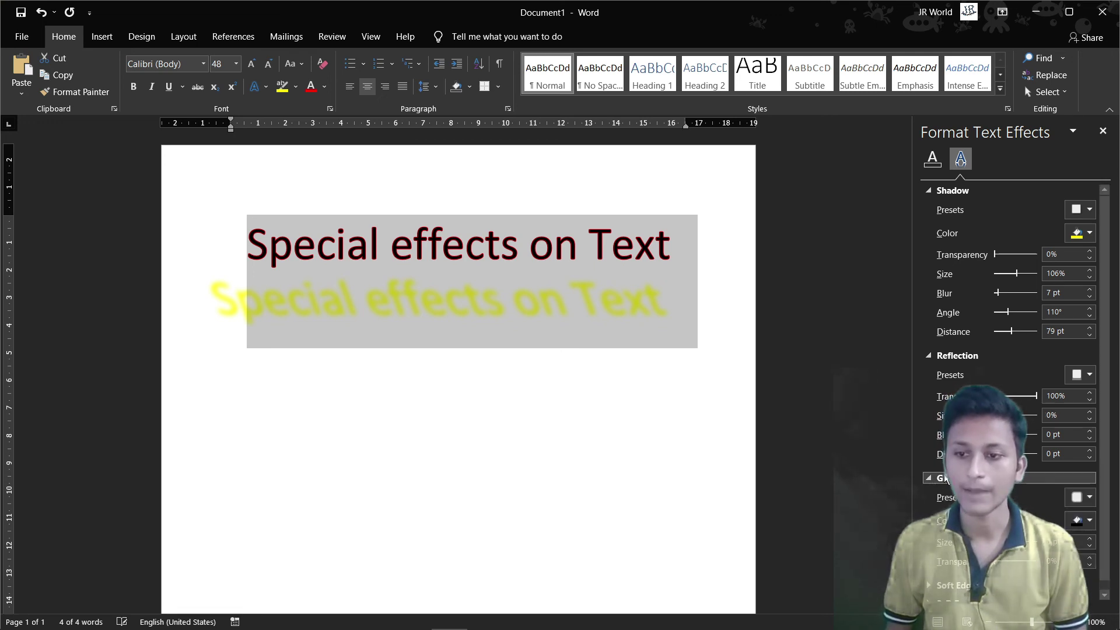
{"action": "left_click", "coordinate": [1086, 488]}
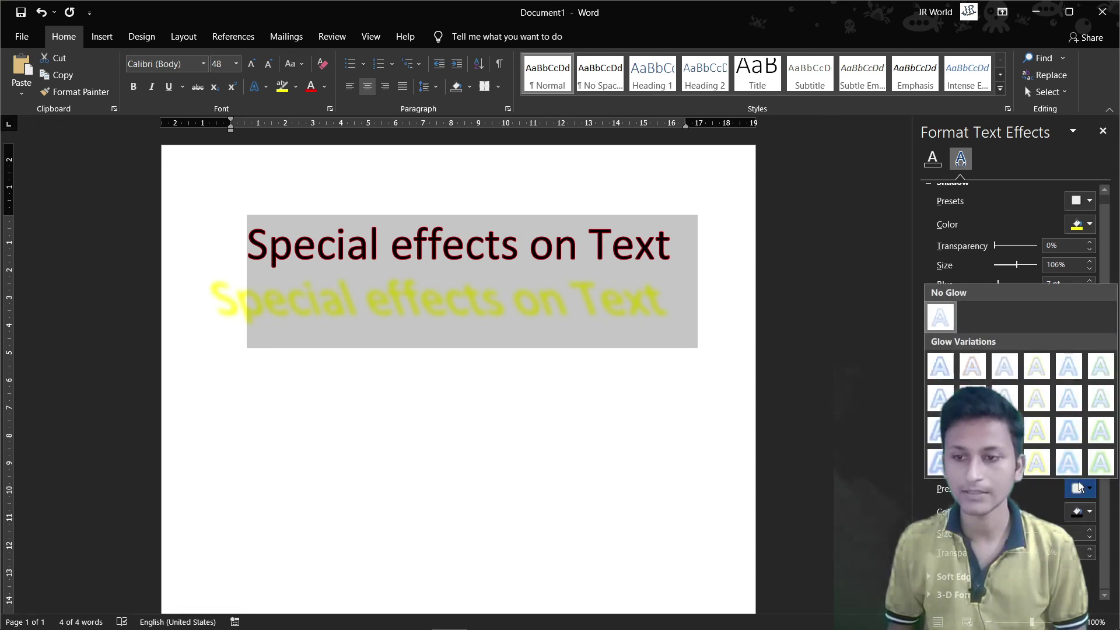
{"action": "left_click", "coordinate": [967, 369]}
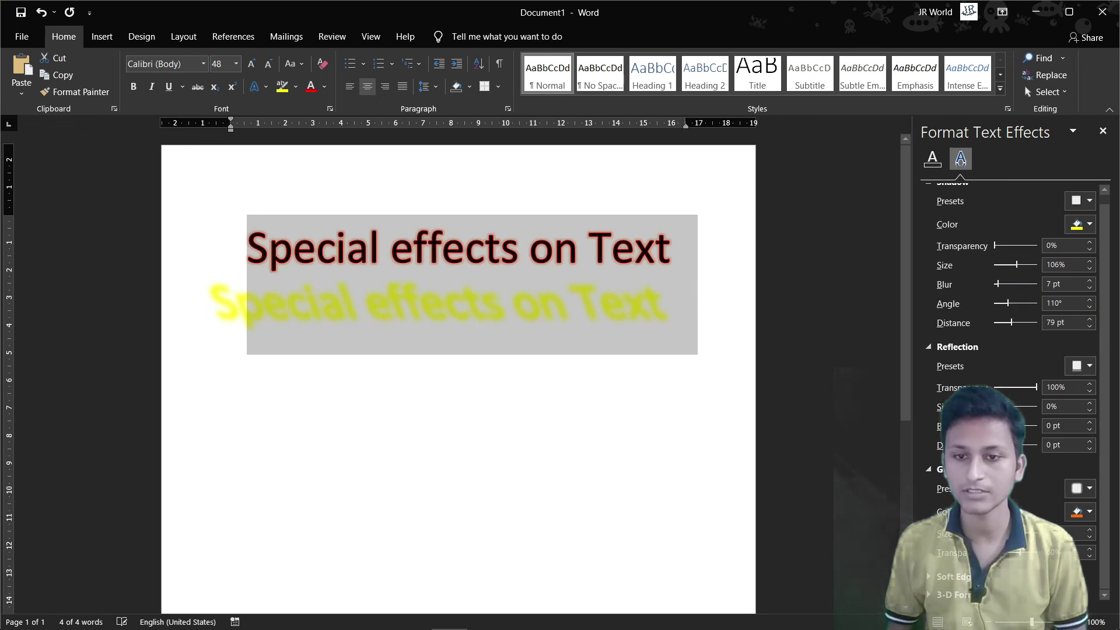
Add a half reflection beneath the title and adjust its transparency and size.
{"action": "left_click", "coordinate": [1080, 365]}
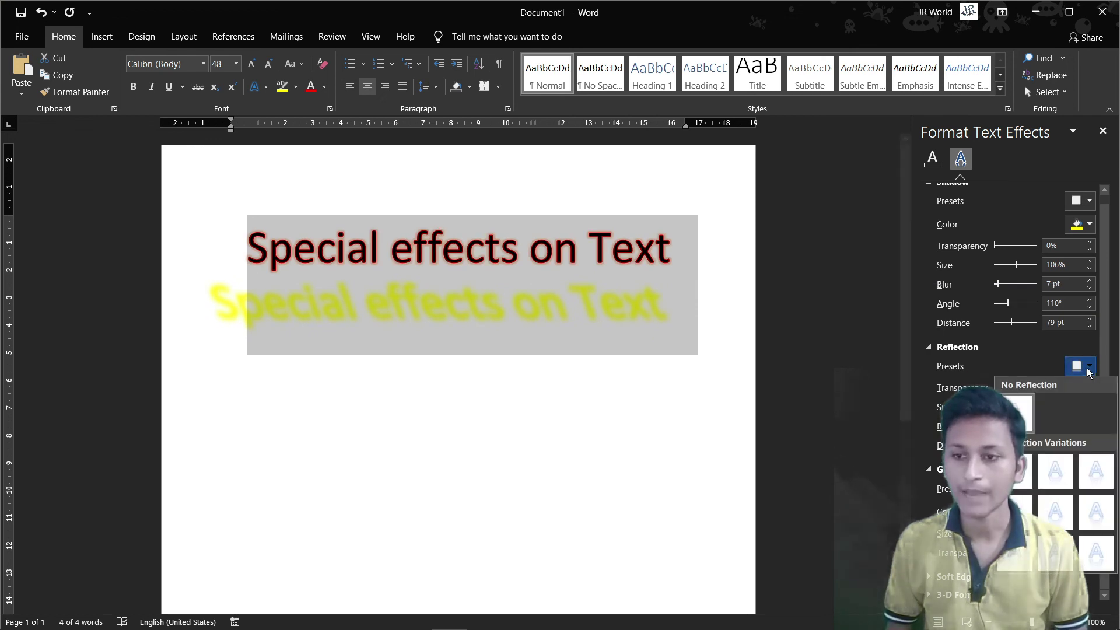
{"action": "left_click", "coordinate": [1061, 482]}
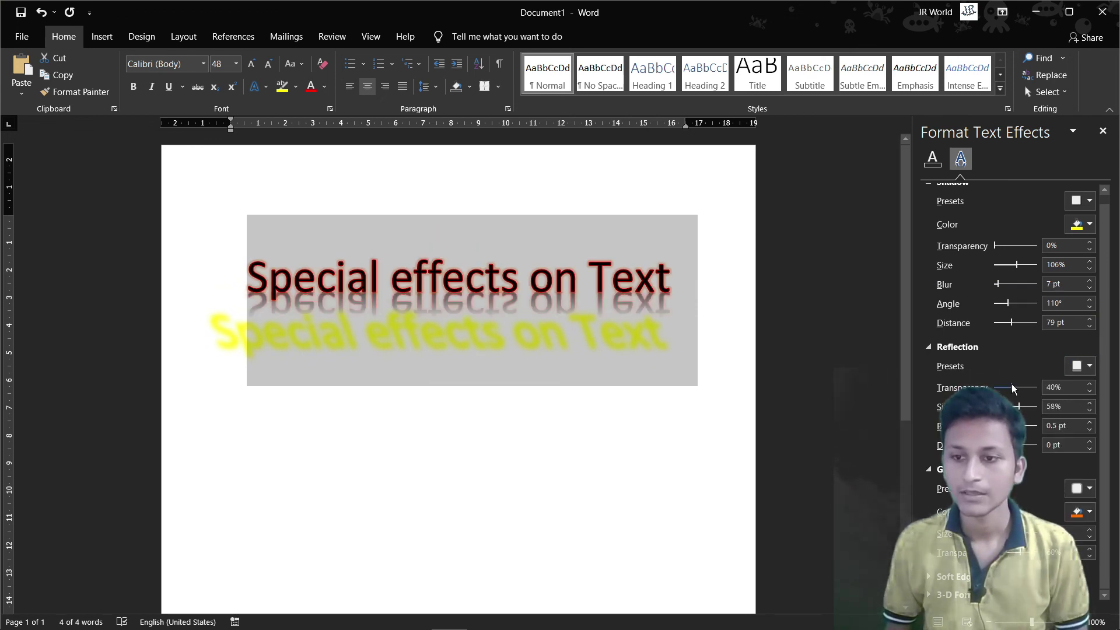
{"action": "mouse_move", "coordinate": [1012, 388]}
{"action": "left_mouse_down"}
{"action": "mouse_move", "coordinate": [995, 387]}
{"action": "mouse_move", "coordinate": [1031, 416]}
{"action": "left_mouse_up"}
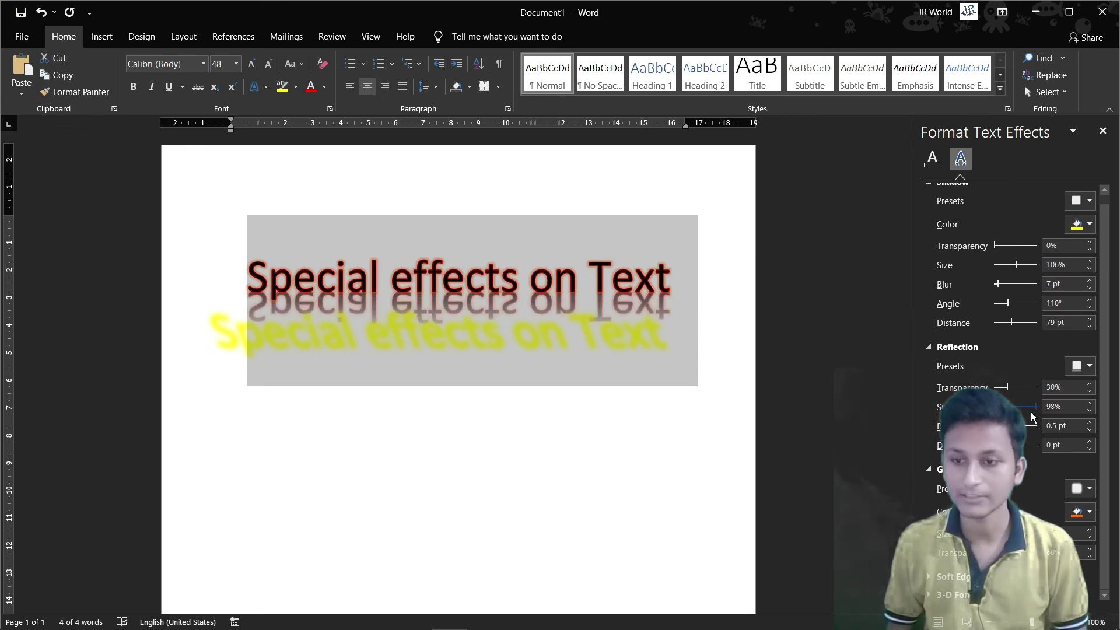
{"action": "mouse_move", "coordinate": [1031, 415]}
{"action": "left_mouse_down"}
{"action": "mouse_move", "coordinate": [1020, 407]}
{"action": "mouse_move", "coordinate": [995, 425]}
{"action": "left_mouse_up"}
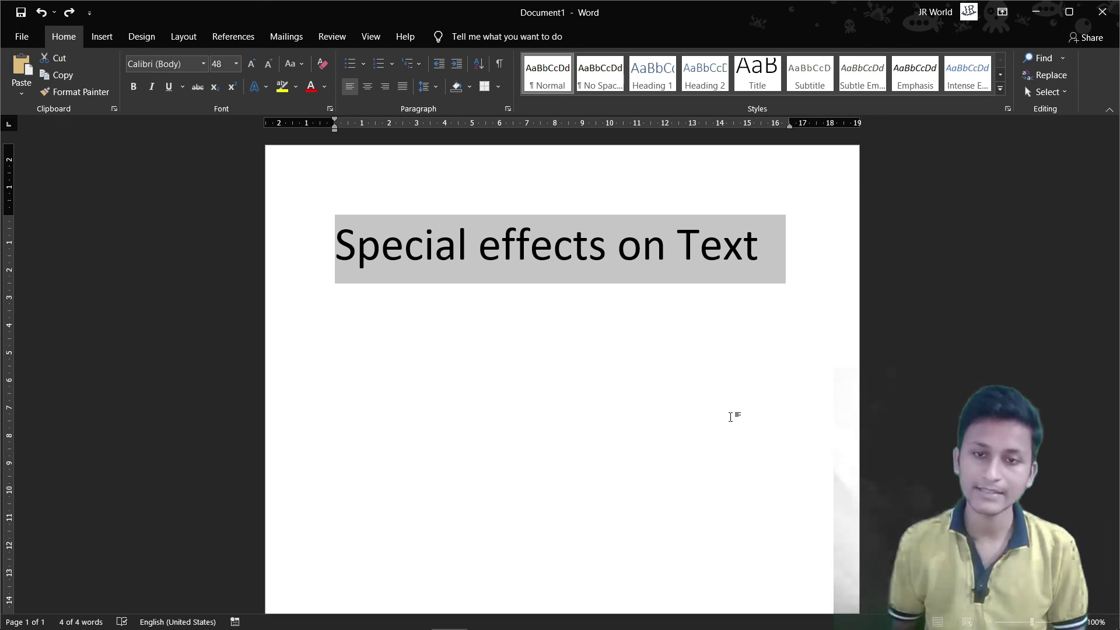
Reopen the Text Effects and Typography gallery above the plain black title.
{"action": "left_click", "coordinate": [265, 87]}
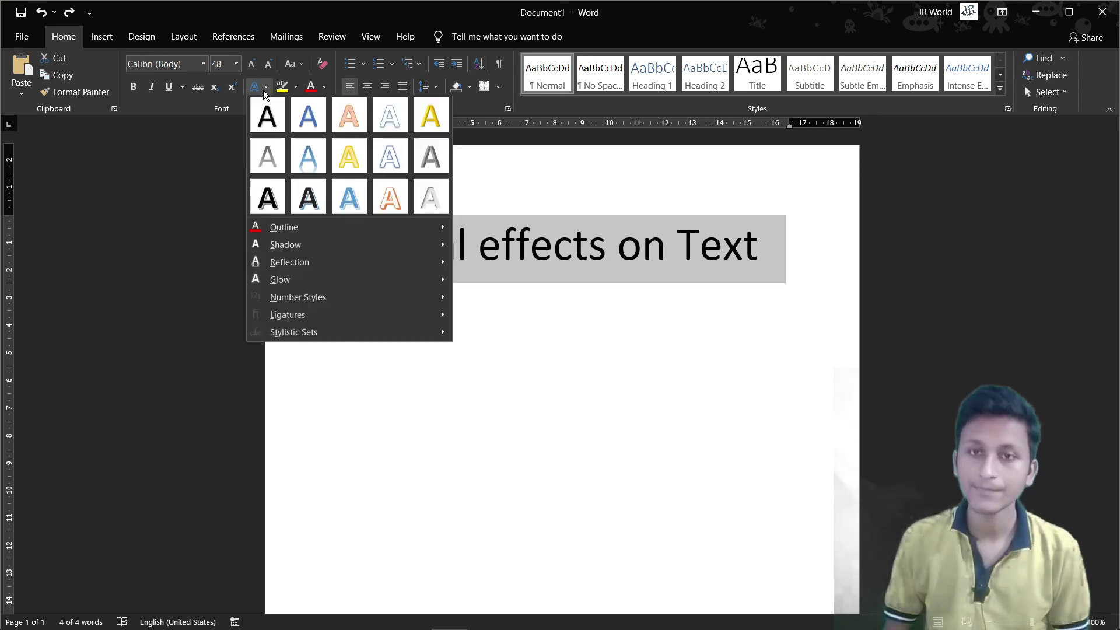